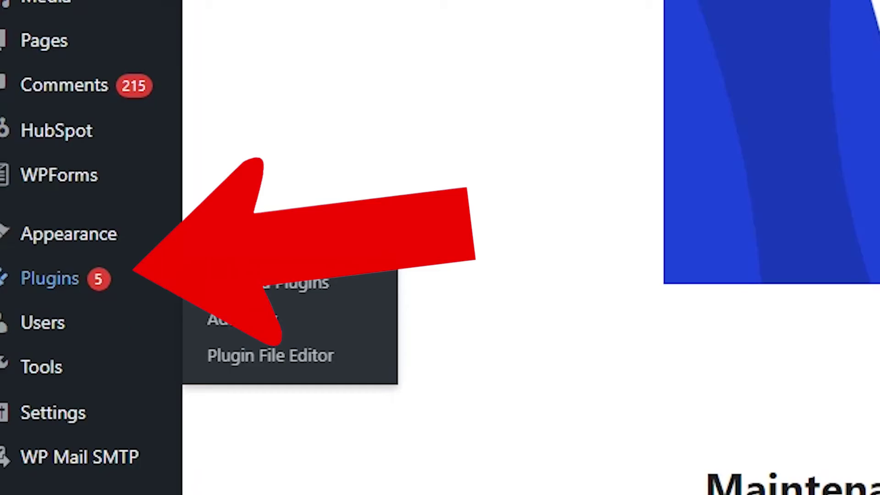
Go to the Add New Plugins page to search the directory for 'gpt' plugins
{"action": "left_click", "coordinate": [49, 279]}
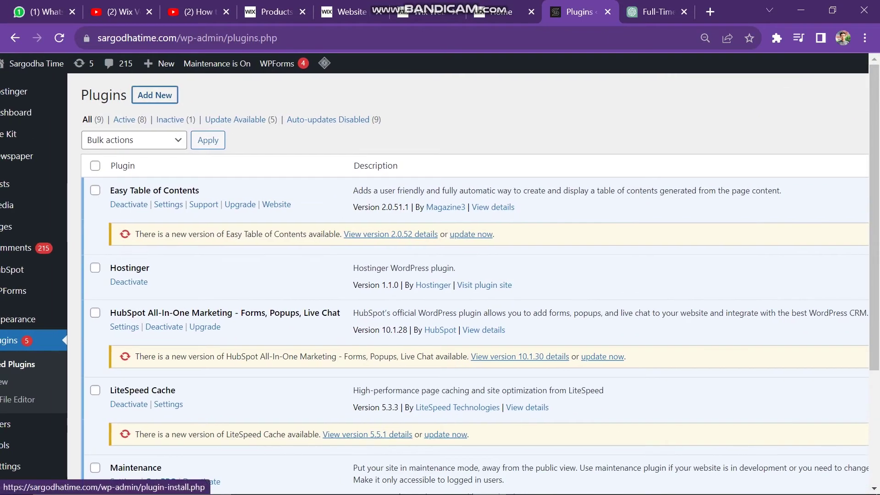
{"action": "left_click", "coordinate": [137, 84]}
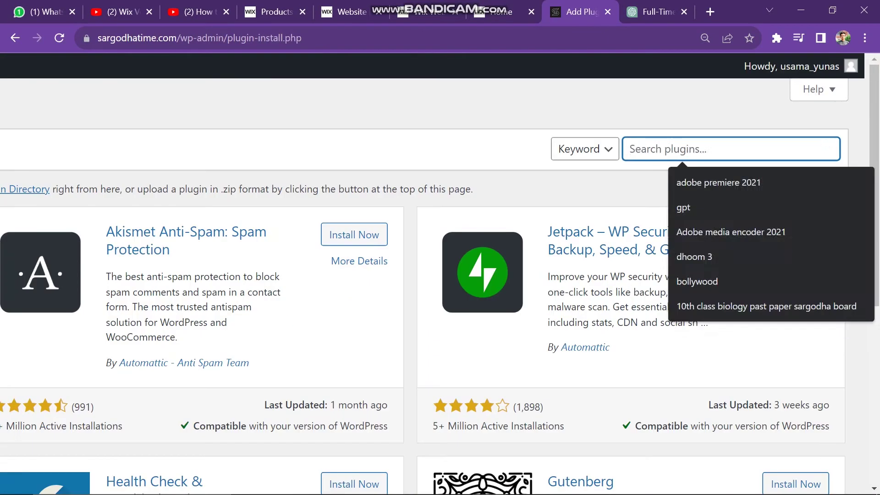
{"action": "type", "text": "gpt"}
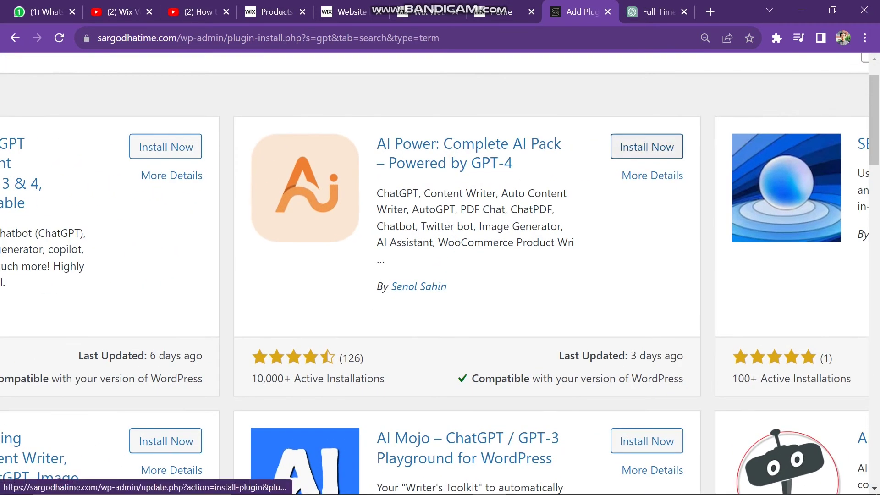
Install the AI Power: Complete AI Pack plugin
{"action": "left_click", "coordinate": [642, 147]}
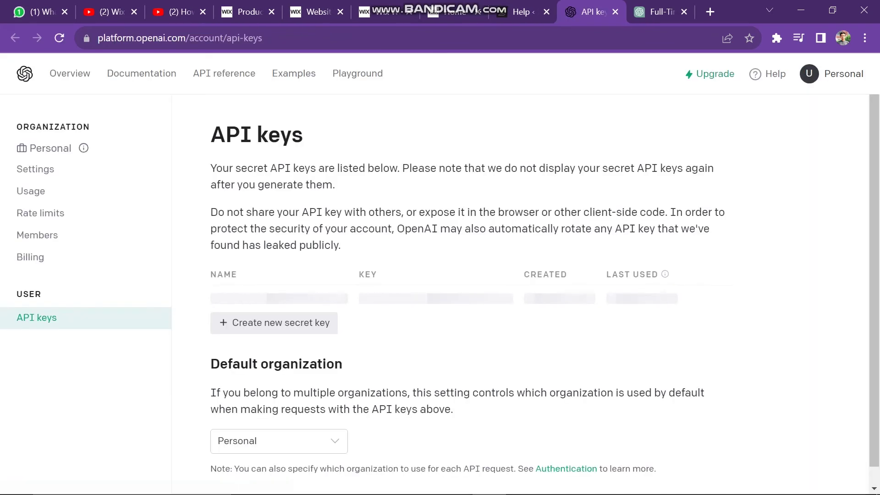
{"action": "scroll", "coordinate": [440, 275], "scroll_direction": "down", "scroll_amount": 1}
{"action": "scroll", "coordinate": [440, 289], "scroll_direction": "up", "scroll_amount": 1}
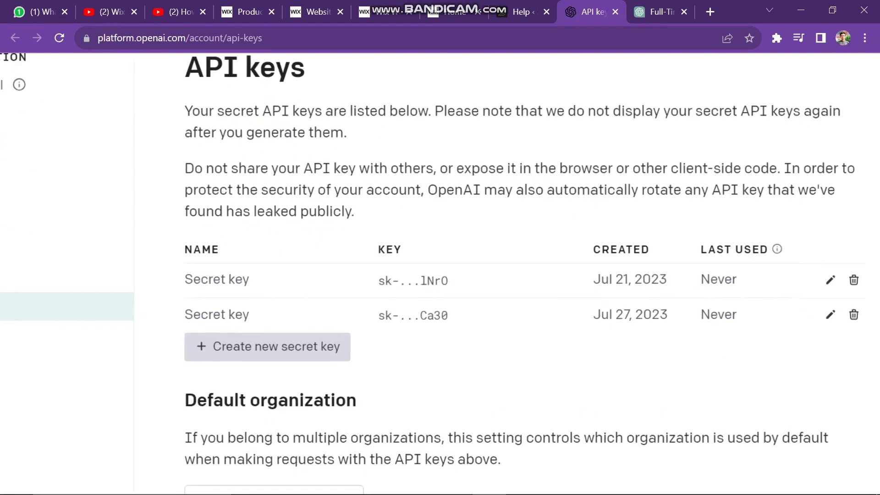
Generate a new OpenAI secret API key
{"action": "left_click", "coordinate": [255, 350]}
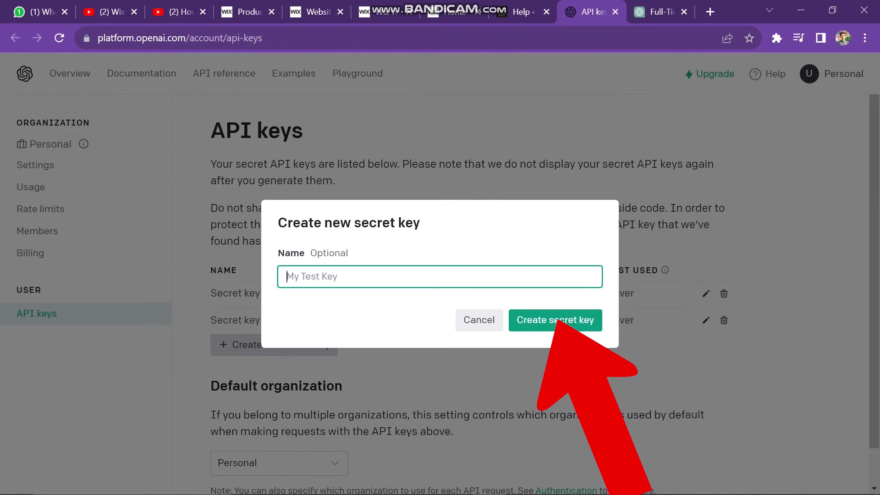
{"action": "left_click", "coordinate": [591, 316]}
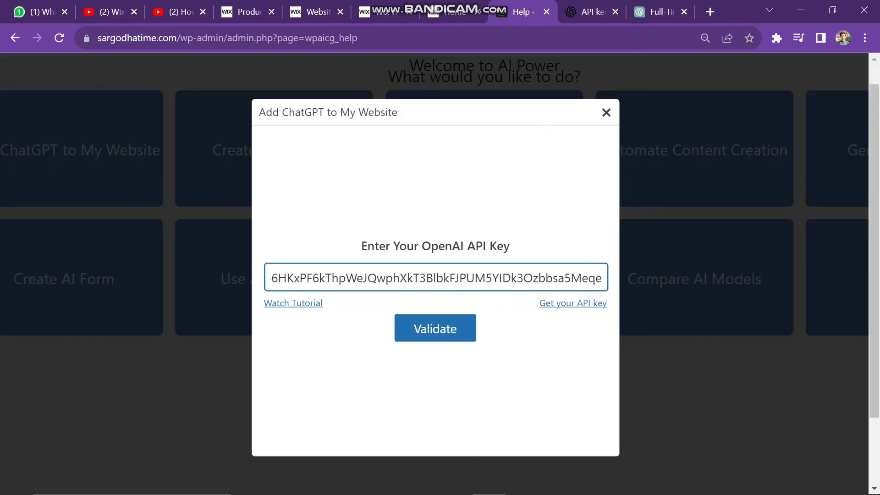
Validate the pasted OpenAI key, keep English as bot language, and open the instruction templates
{"action": "key", "text": "Return"}
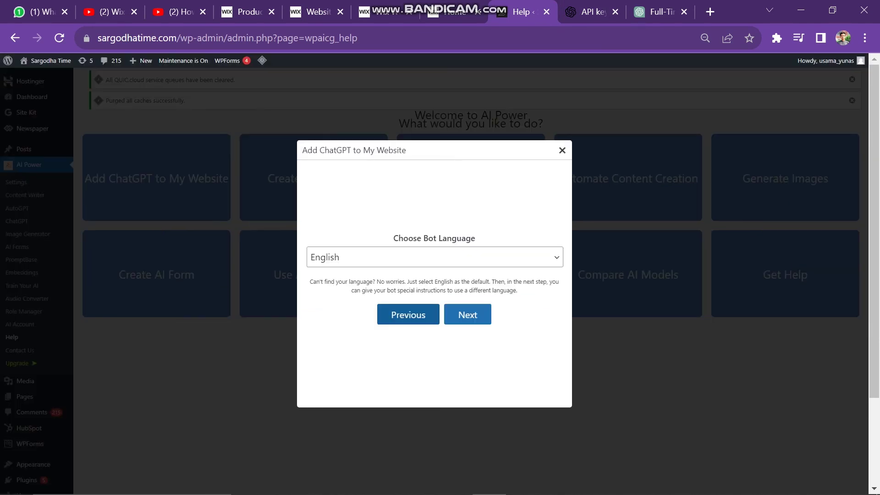
{"action": "left_click", "coordinate": [468, 314]}
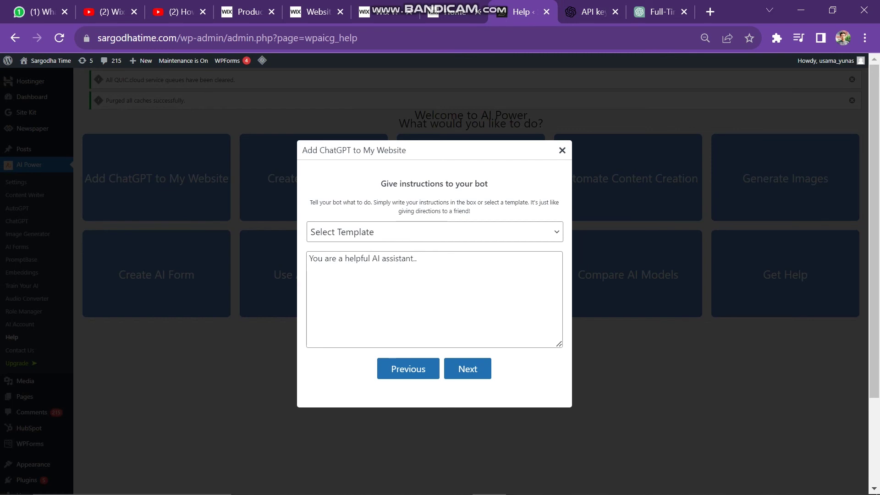
{"action": "left_click", "coordinate": [434, 231]}
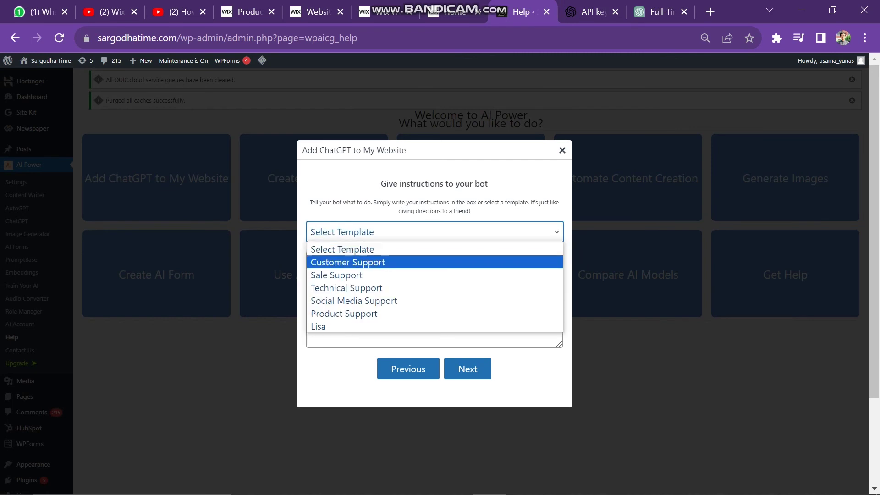
Save the ChatGPT bot as a Whole website widget and view the live site
{"action": "left_click", "coordinate": [468, 368]}
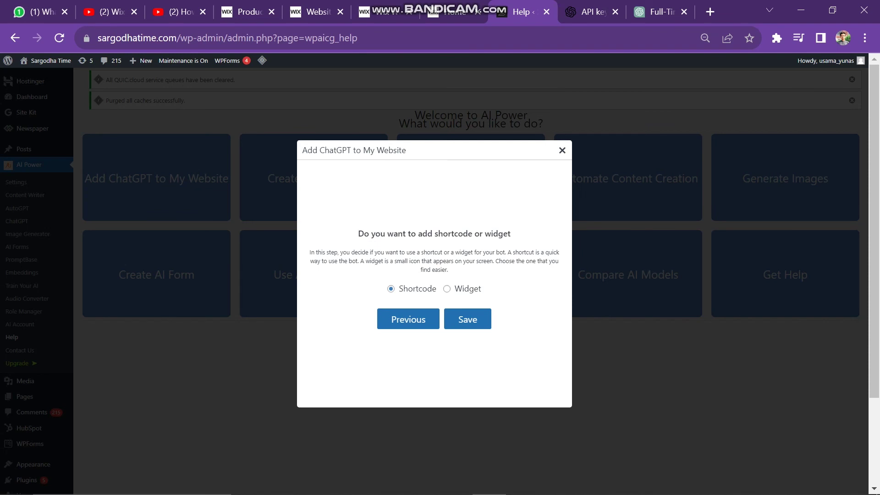
{"action": "left_click", "coordinate": [447, 289]}
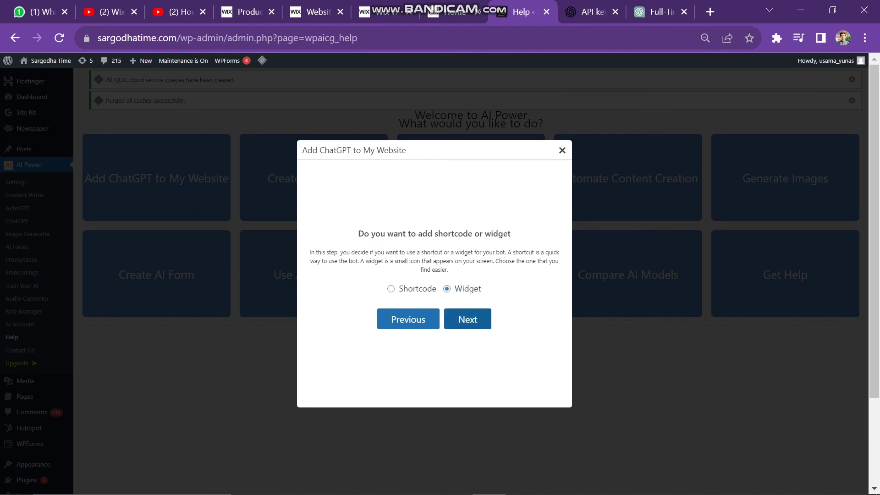
{"action": "left_click", "coordinate": [468, 319]}
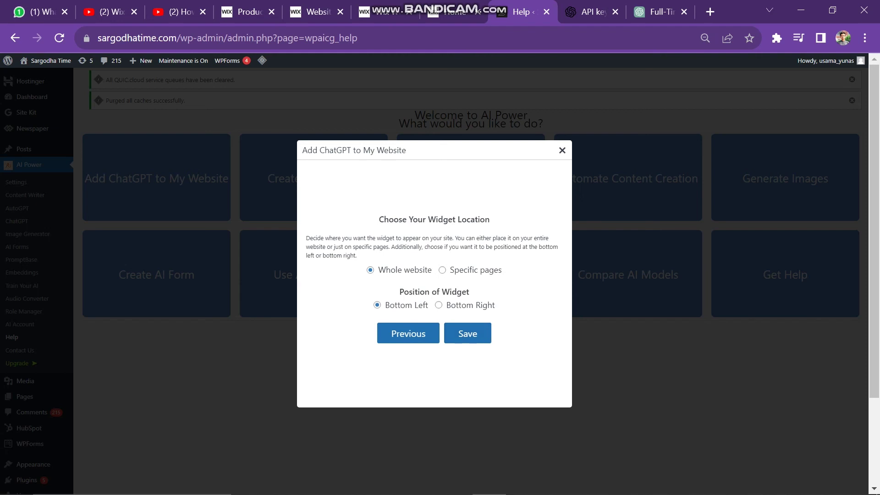
{"action": "left_click", "coordinate": [468, 333]}
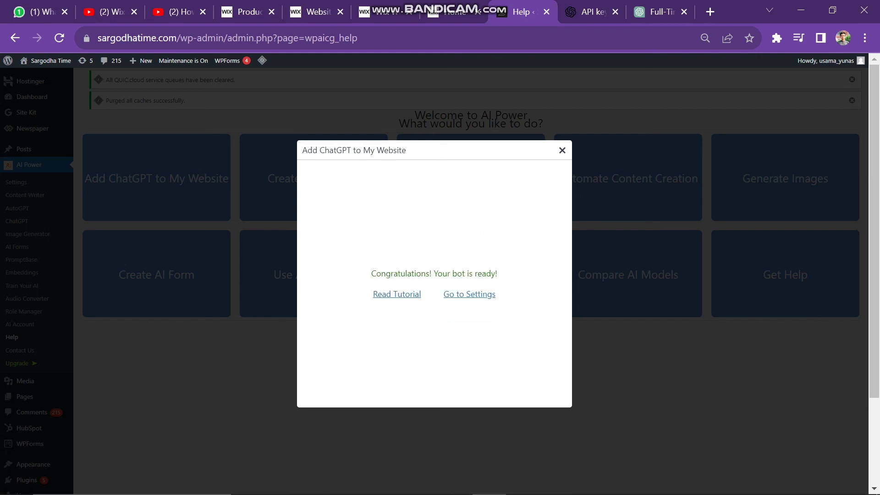
{"action": "left_click", "coordinate": [469, 294]}
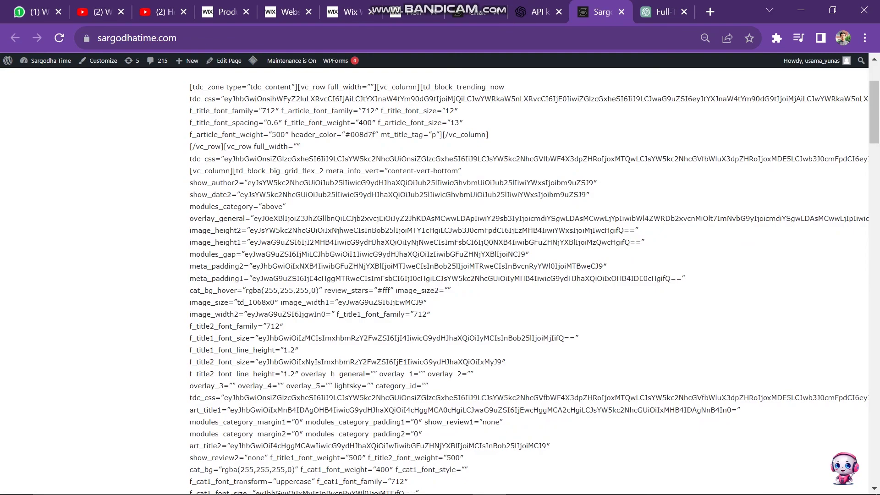